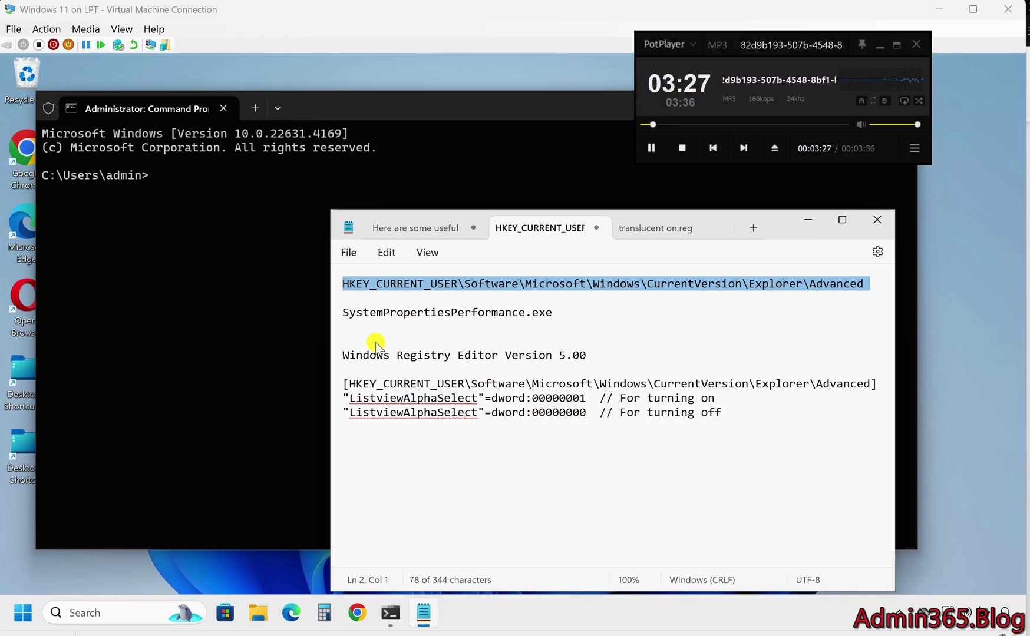
Step: Select ttest1 (2).jpg and ttest1 (3).jpg in Documents, then bring the Notepad notes back
click(261, 612)
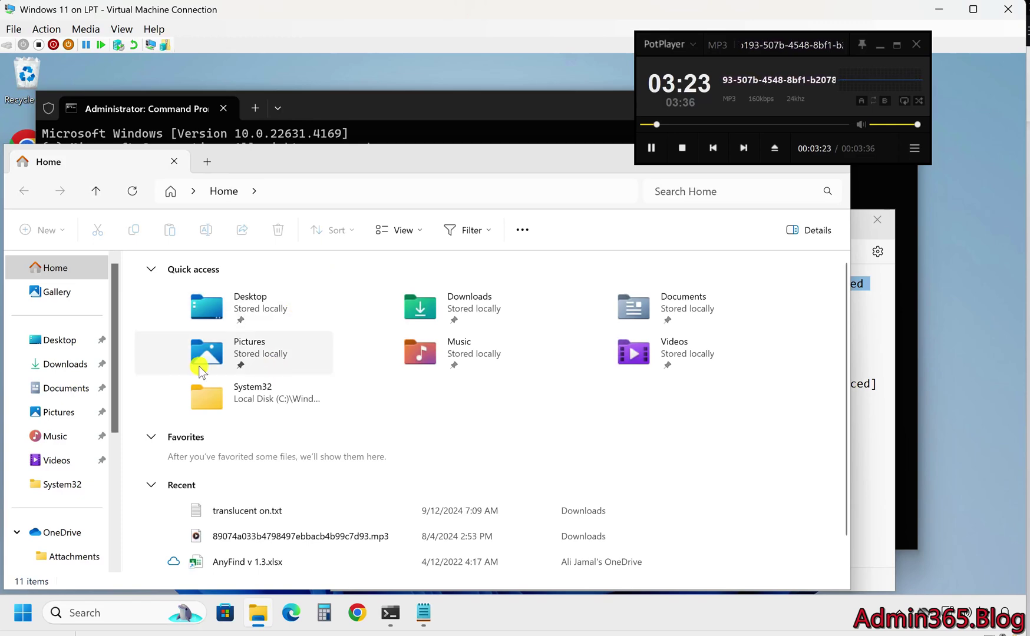
click(66, 387)
click(196, 349)
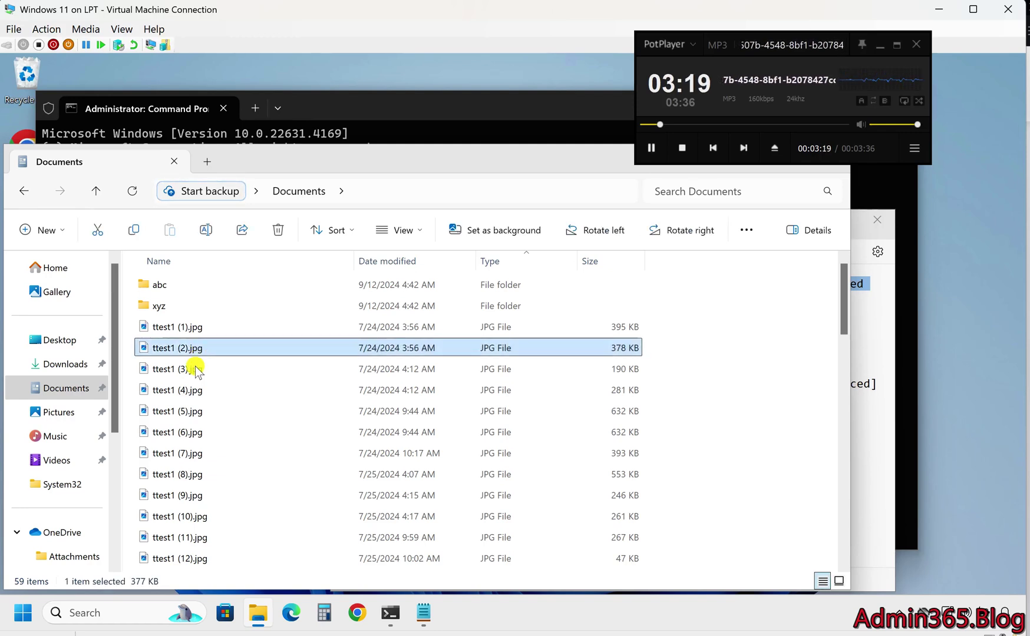
ctrl+click(196, 369)
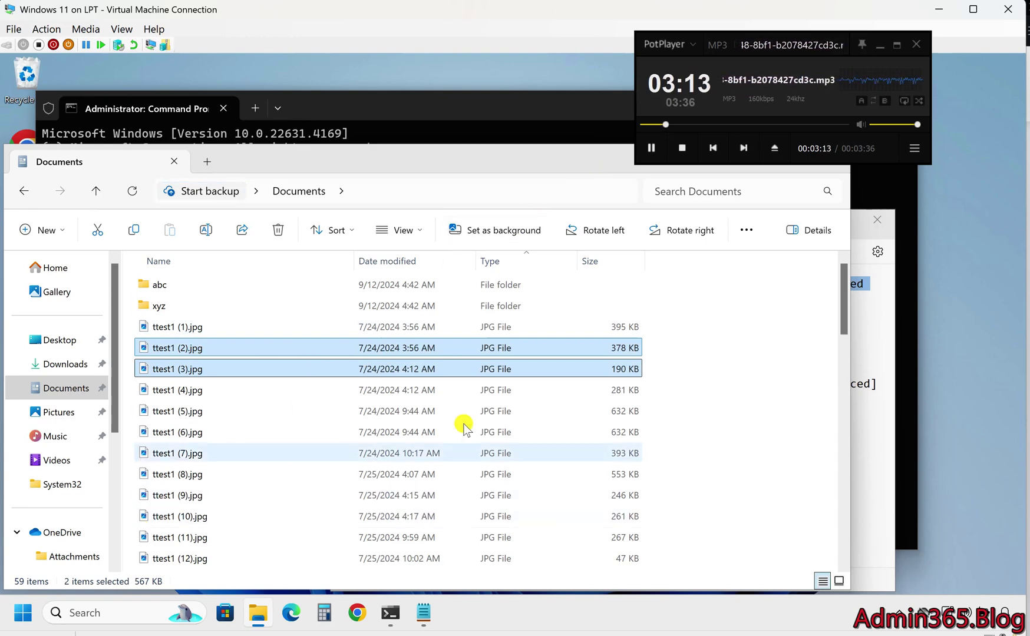
click(855, 446)
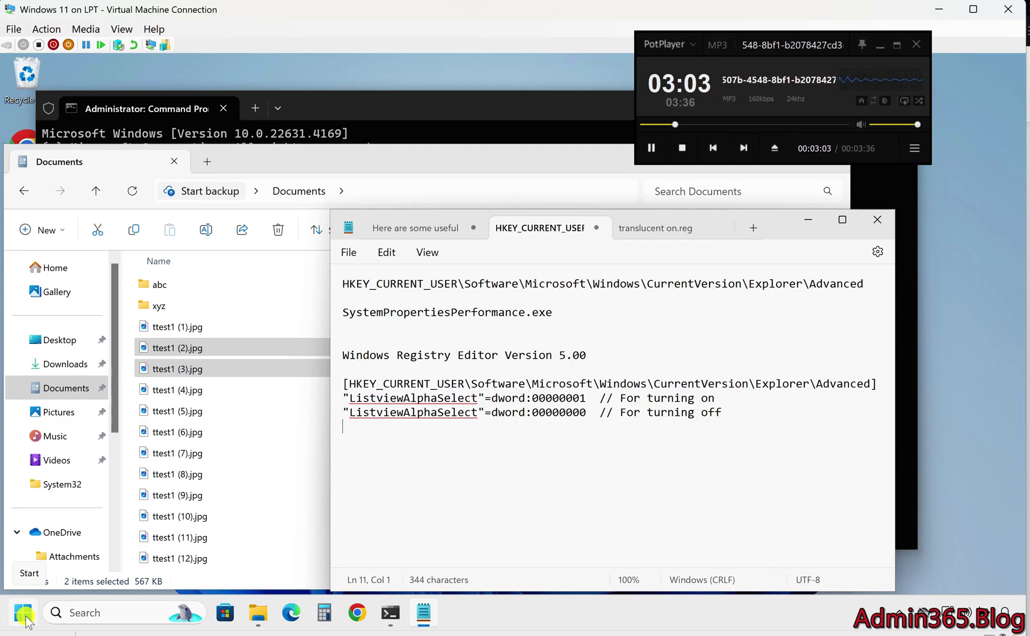
Step: Run SystemPropertiesPerformance.exe from the Run dialog, using the name copied from the Notepad notes
right_click(25, 616)
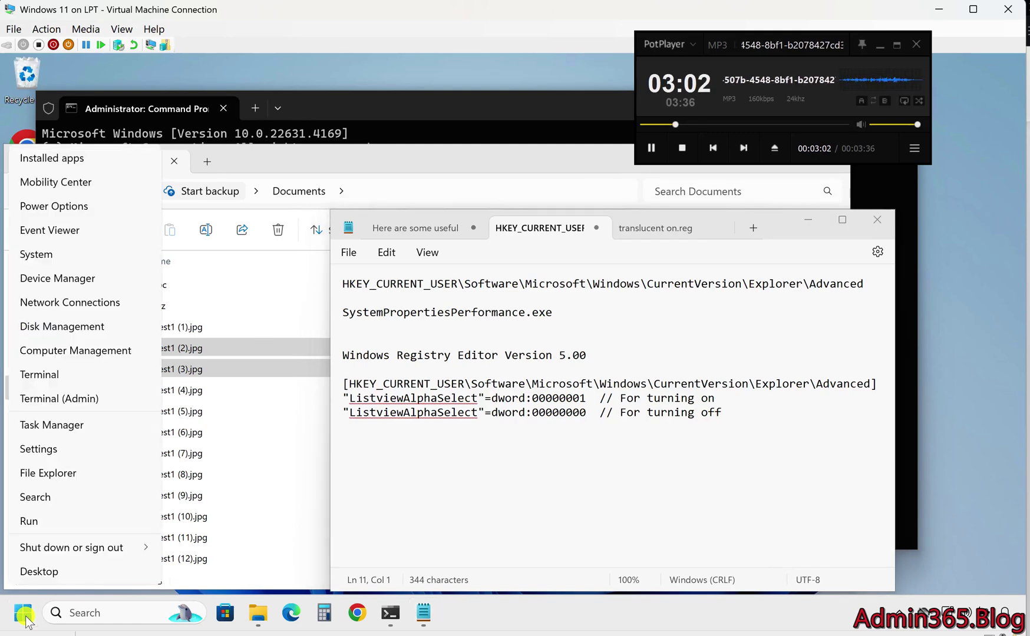
click(65, 524)
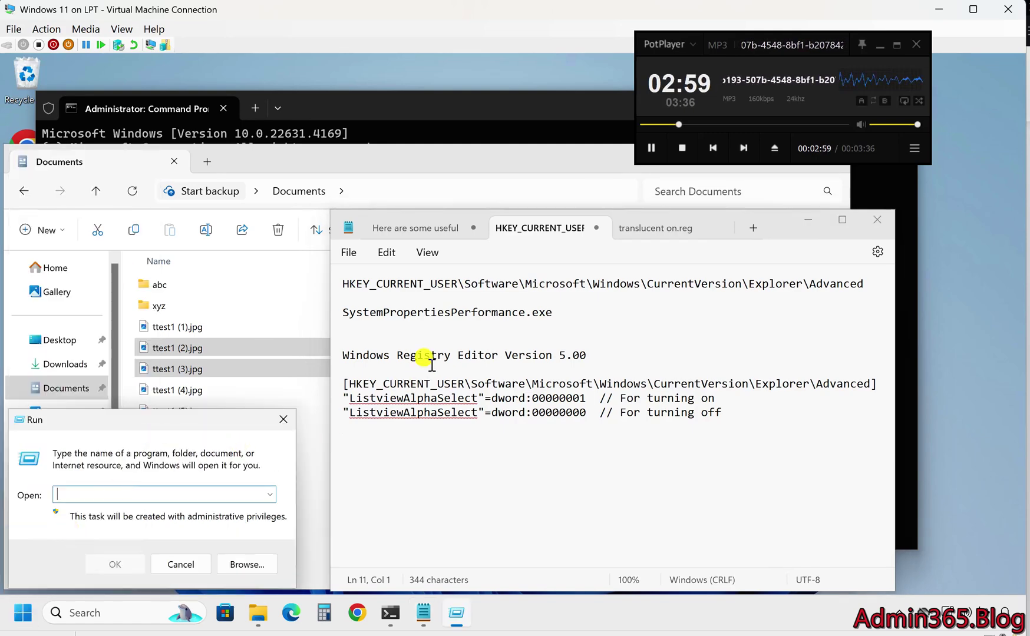
triple_click(439, 317)
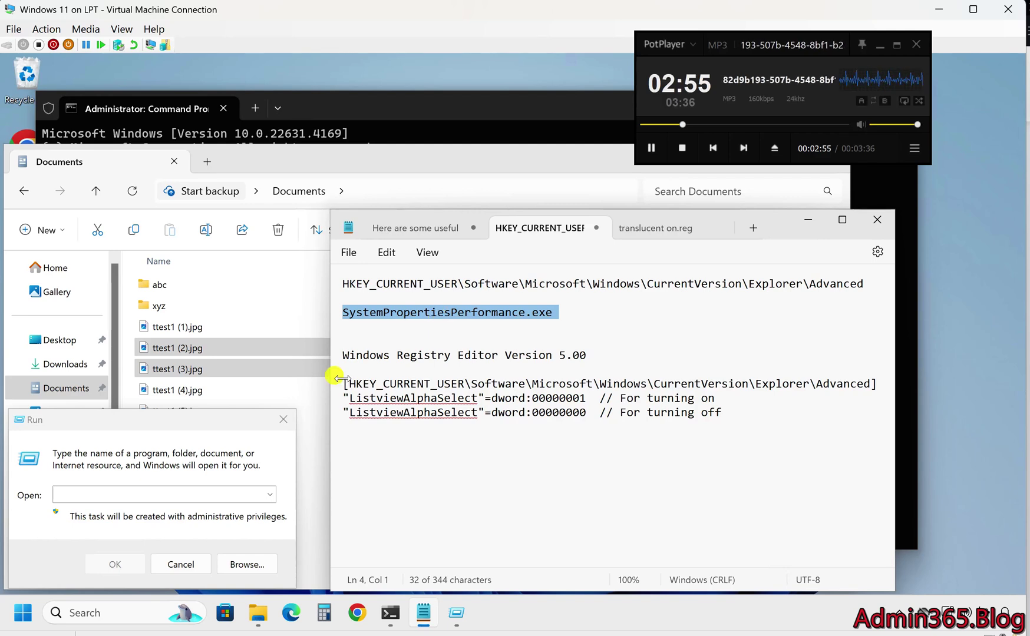
key(ctrl+c)
click(187, 495)
key(ctrl+v)
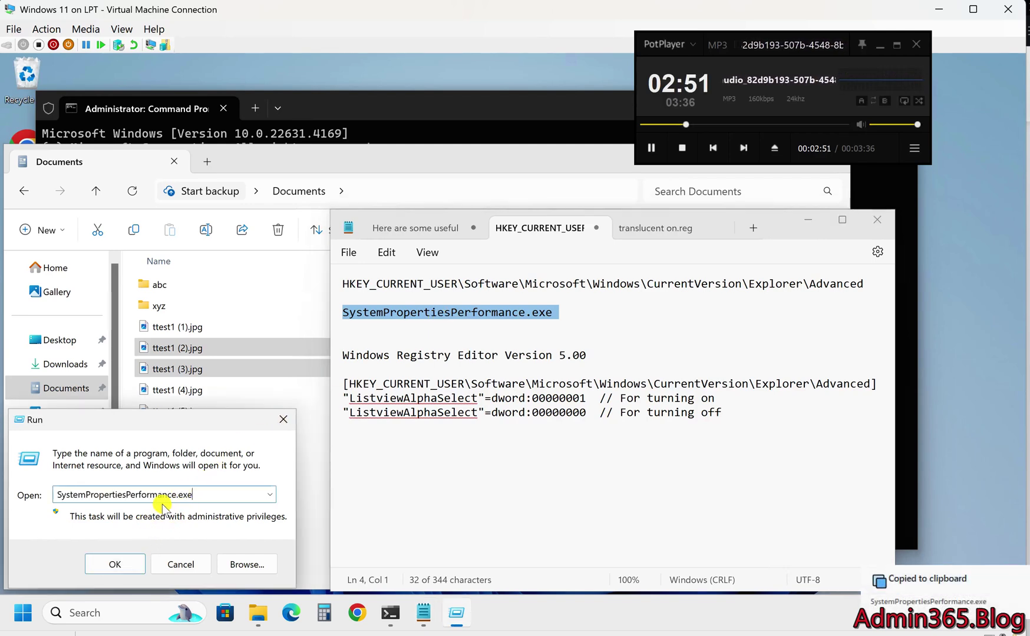
click(115, 564)
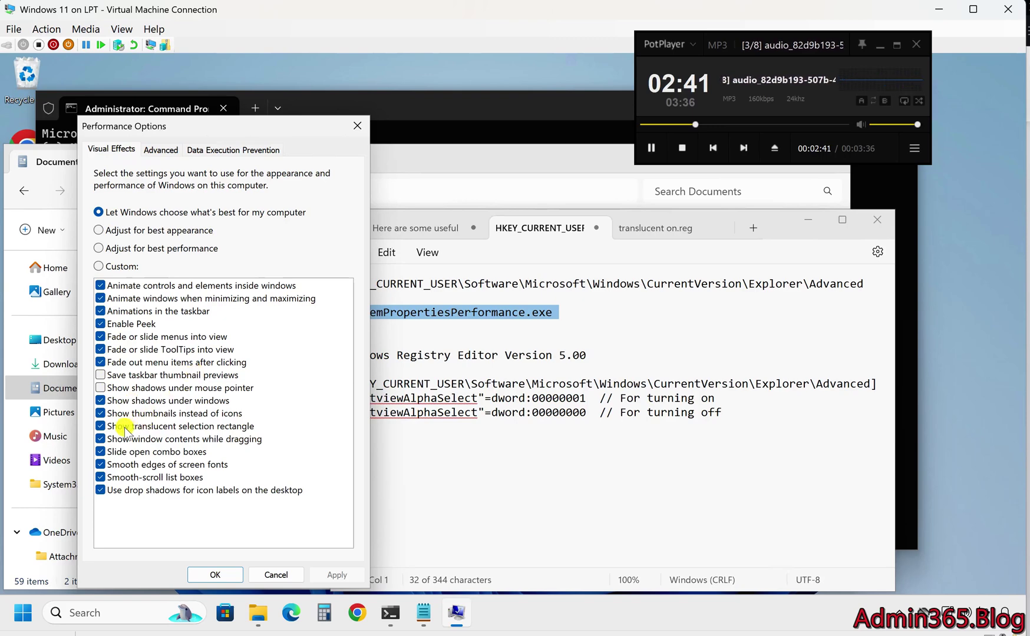
Step: Keep Show window contents while dragging on, uncheck Show translucent selection rectangle, then apply and OK
click(107, 437)
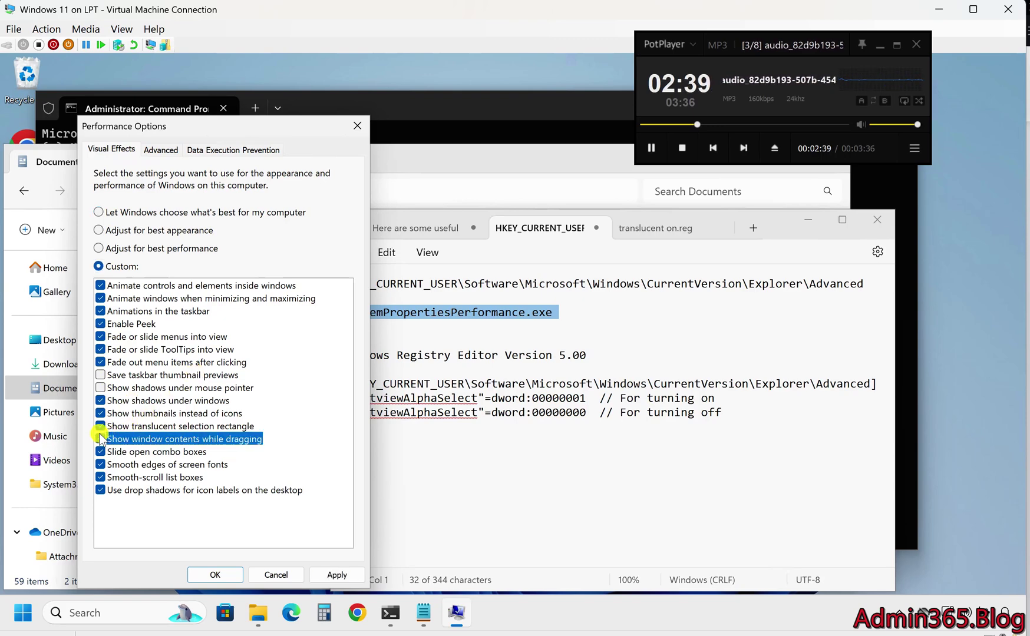
click(101, 439)
click(104, 426)
click(102, 426)
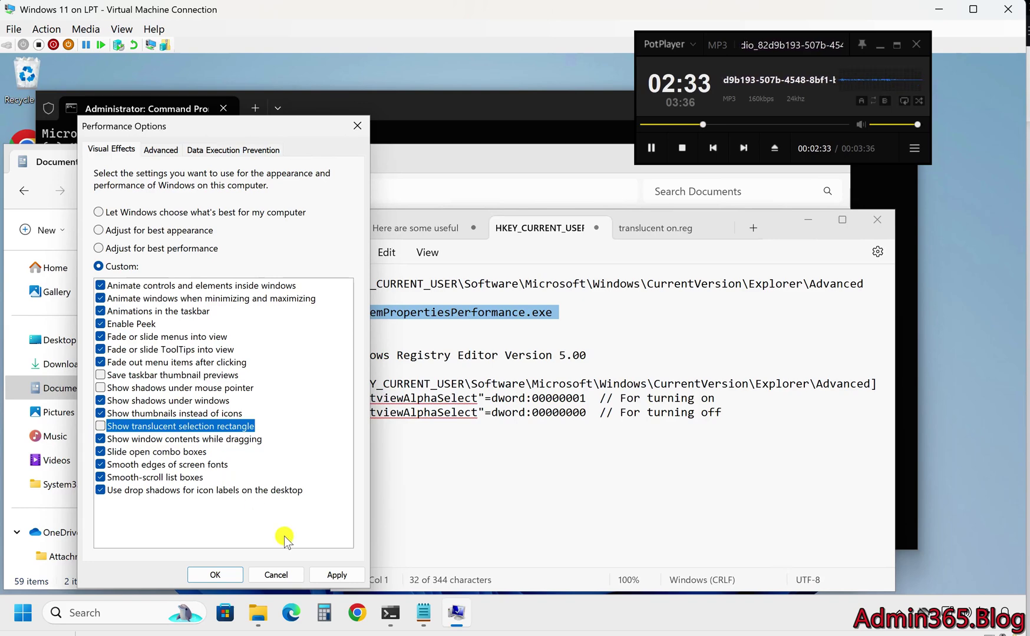
click(332, 573)
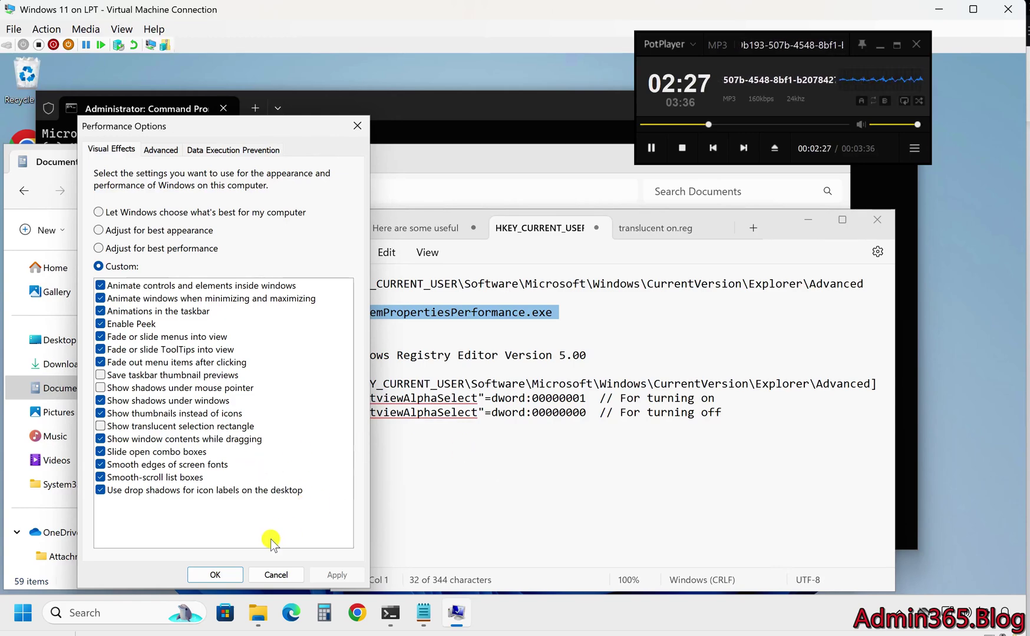
click(230, 573)
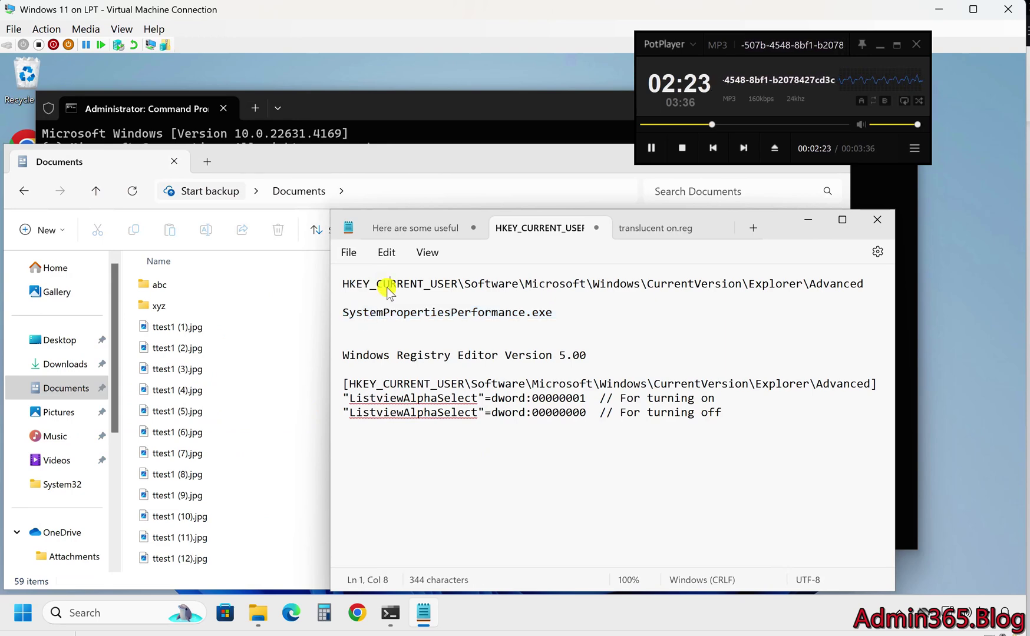
Step: Copy the Explorer Advanced registry path from the notes and launch regedit through Run
triple_click(388, 289)
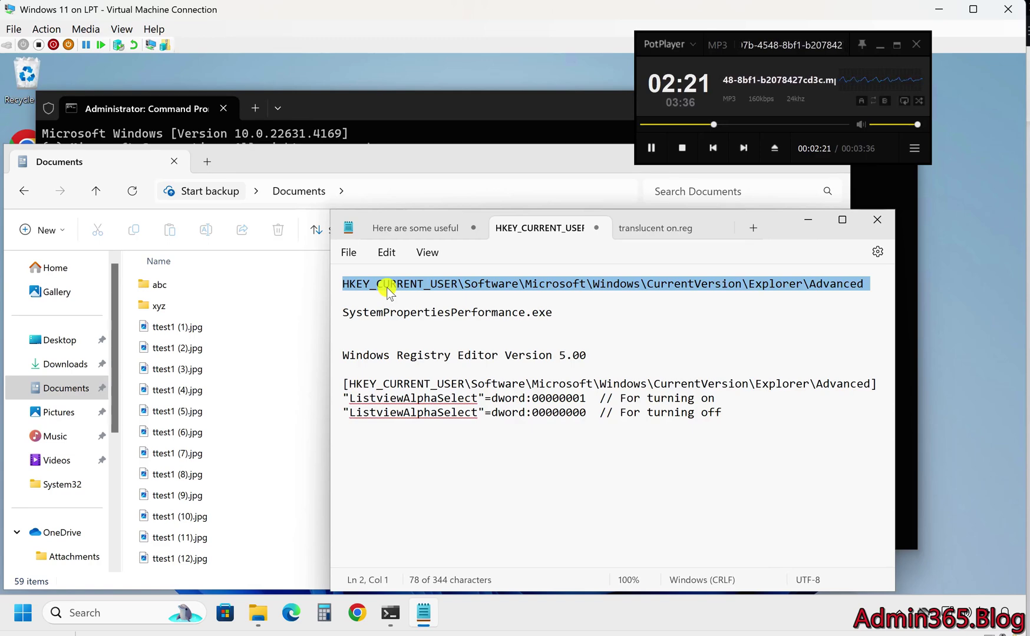
key(ctrl+c)
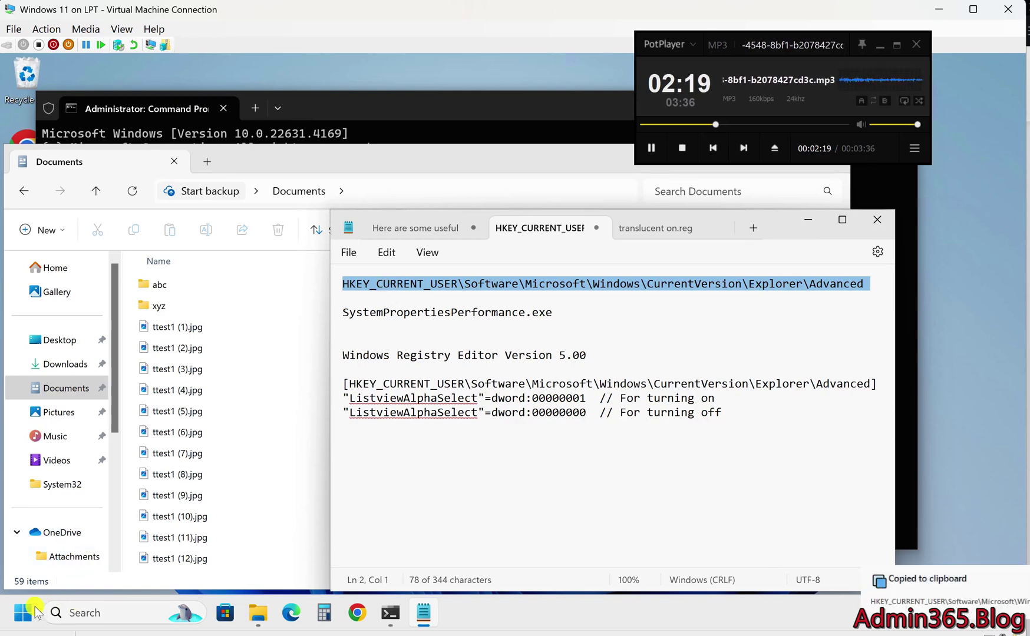
right_click(36, 611)
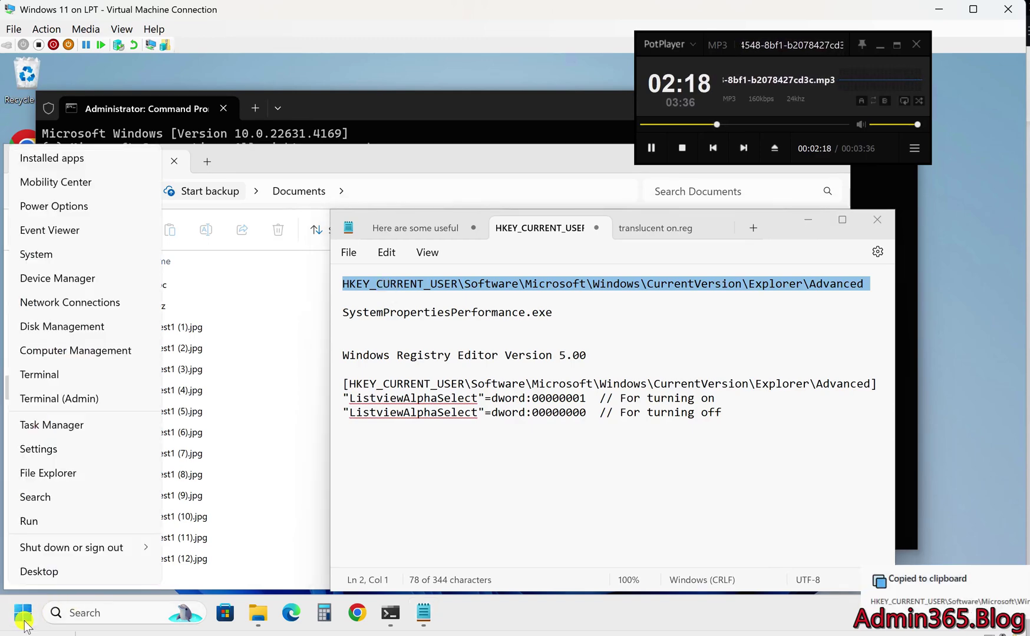
click(53, 522)
text(reg)
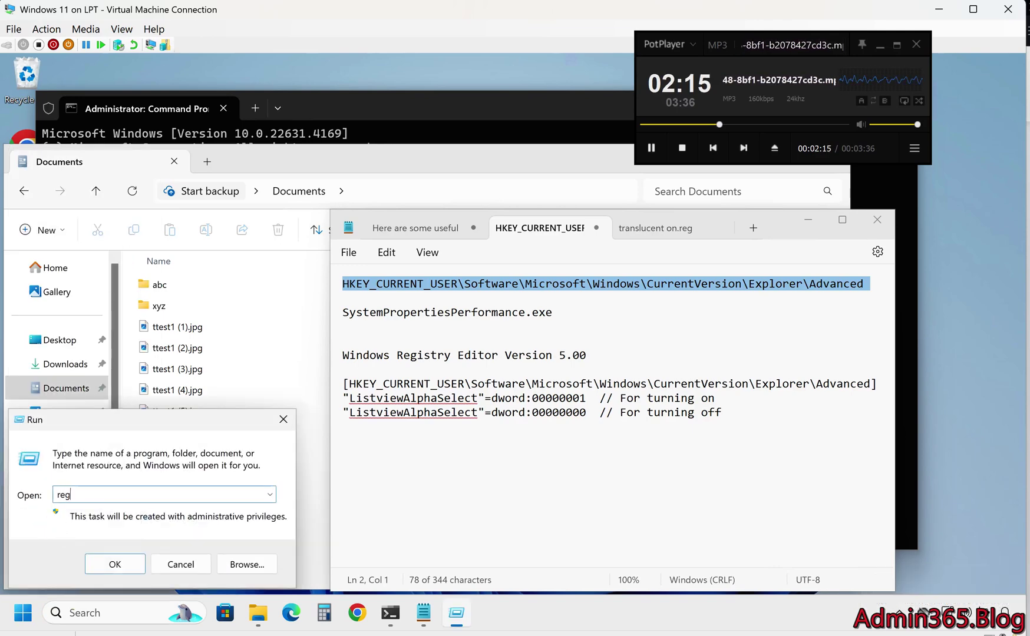
text(edit)
key(Return)
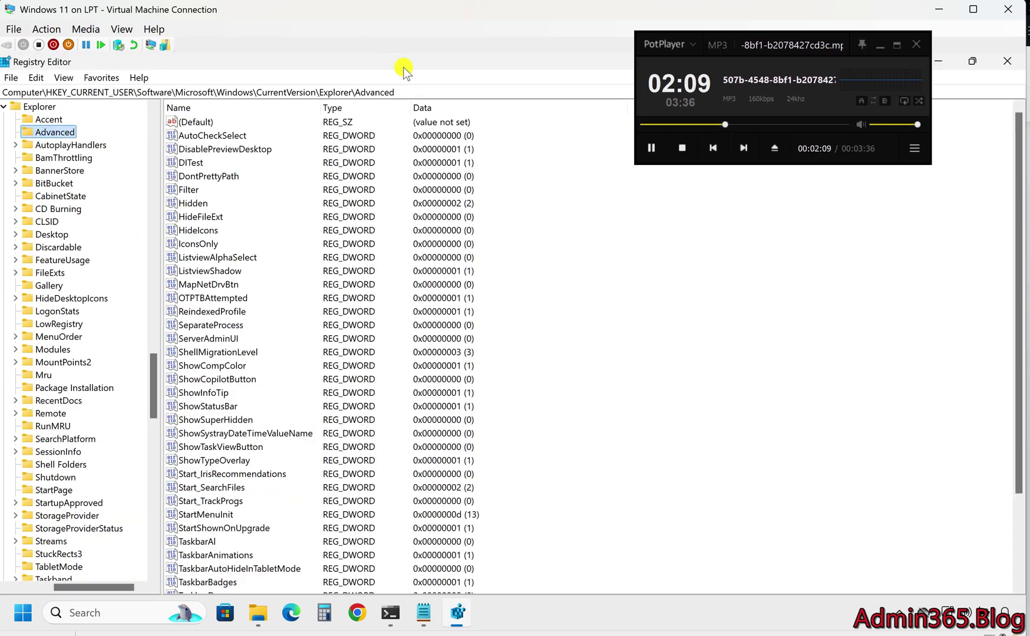
Step: Change the ListviewAlphaSelect value data from 0 to 1 under the Explorer Advanced key
click(427, 92)
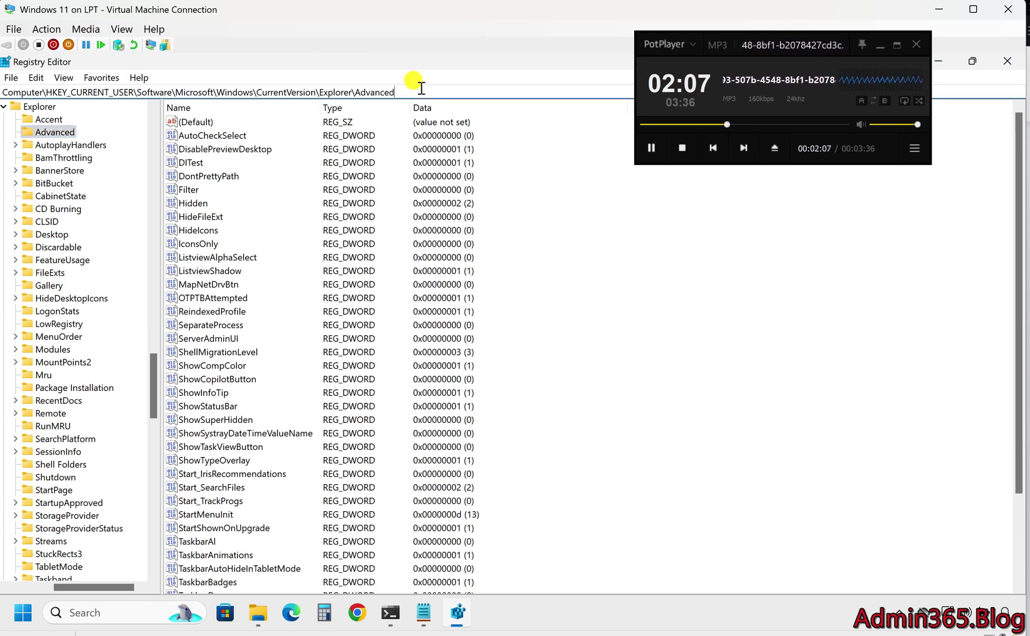
double_click(422, 89)
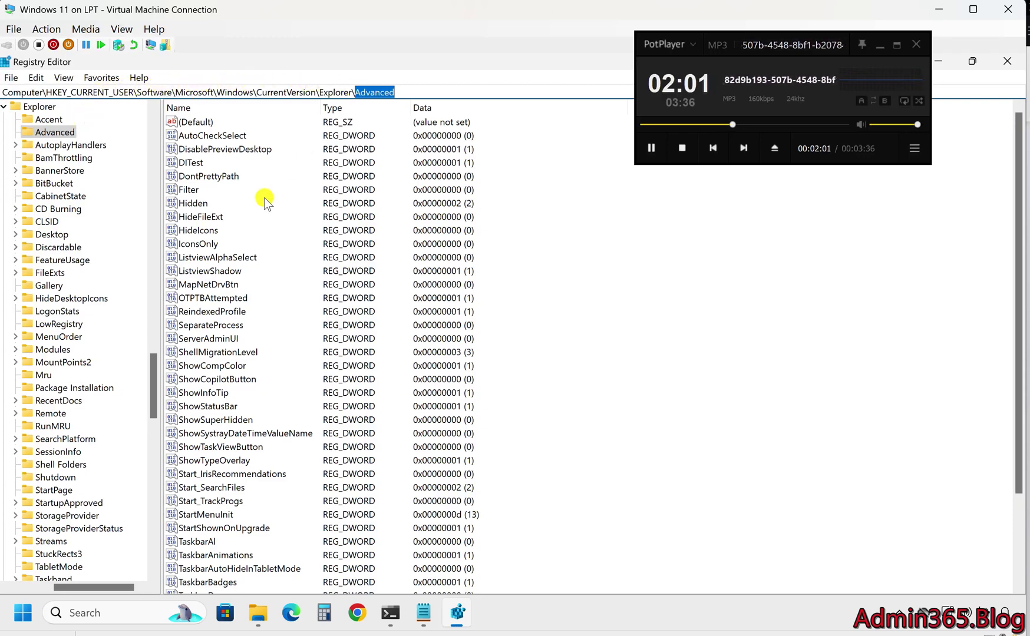
double_click(246, 258)
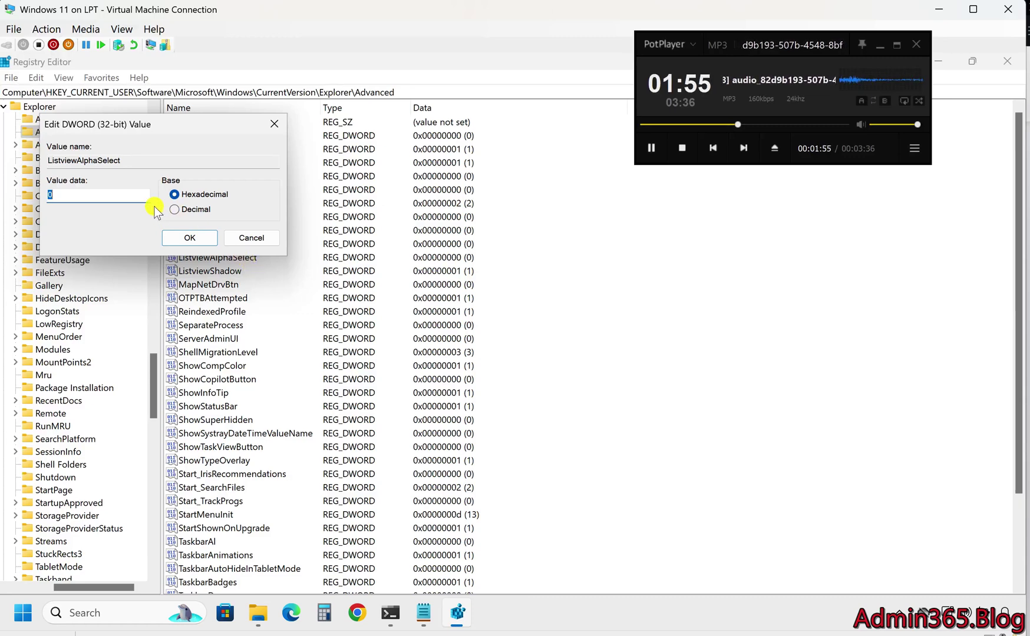
text(1)
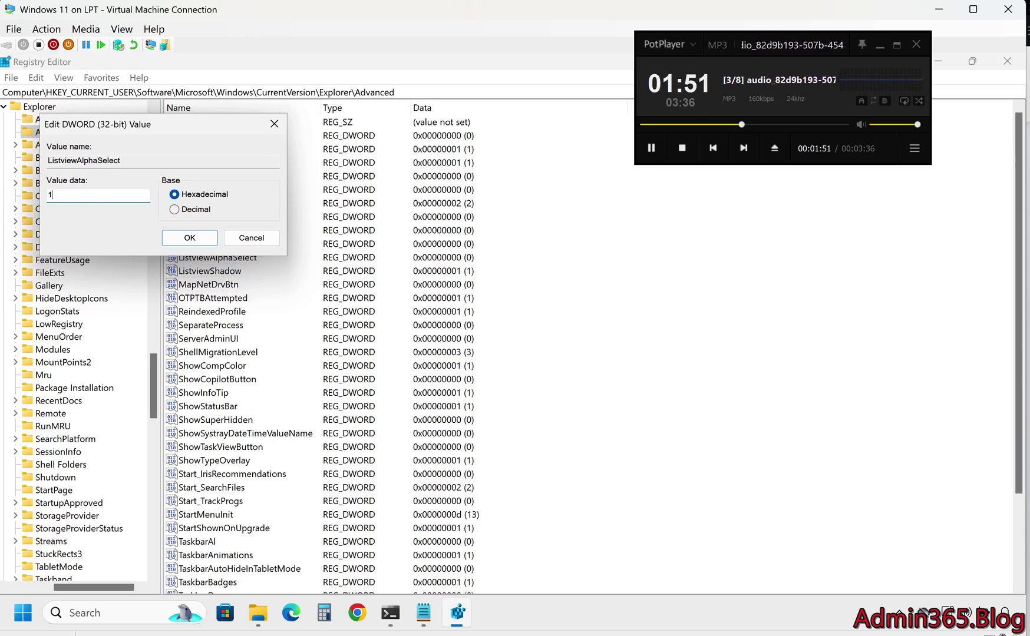
click(174, 235)
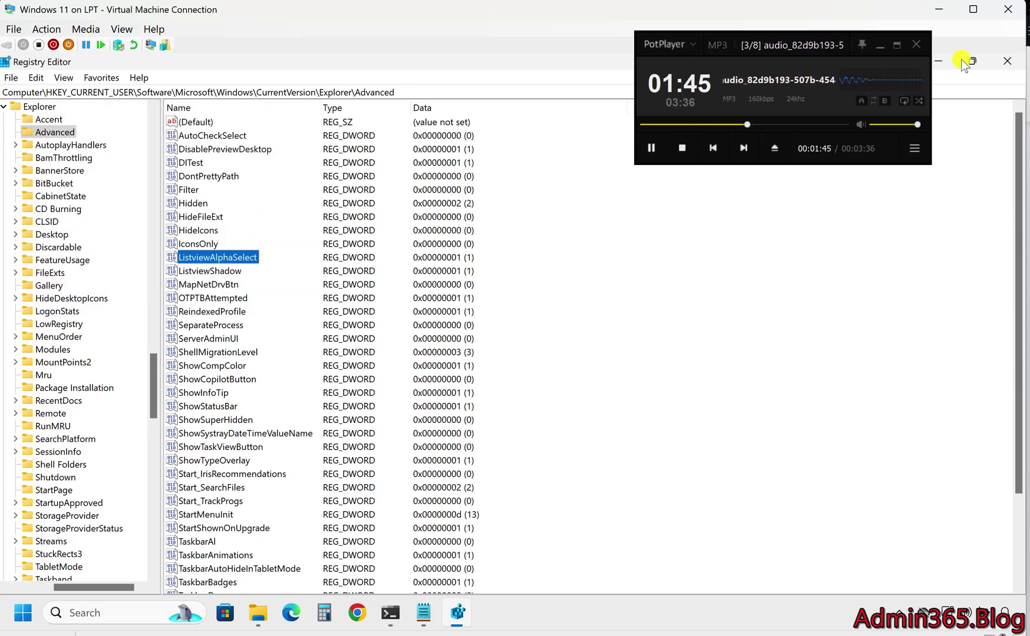
Step: Close Registry Editor and switch to the translucent on.reg tab in Notepad
click(1001, 63)
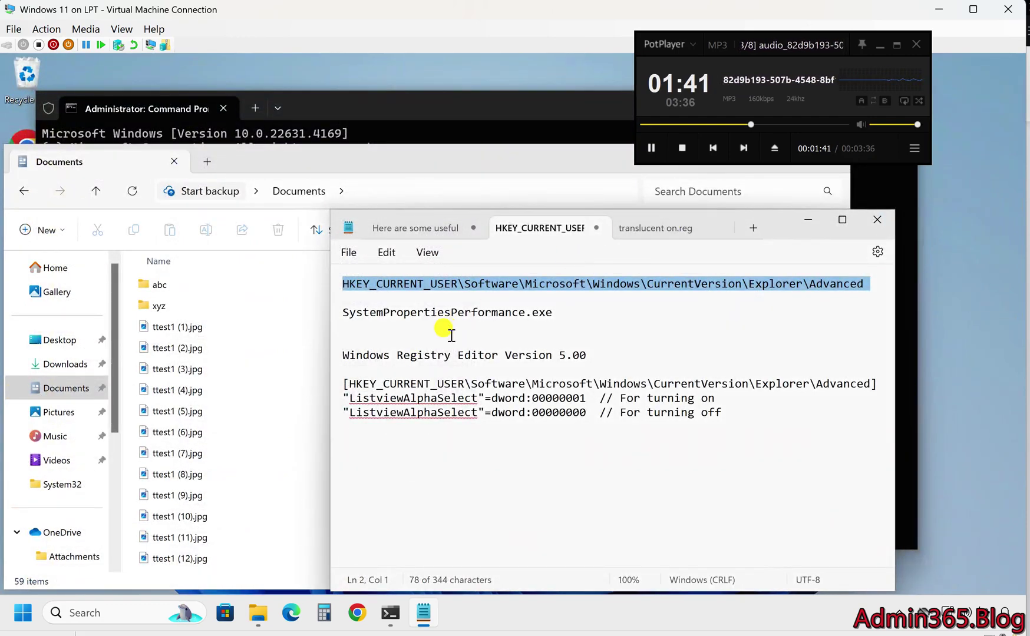
click(634, 230)
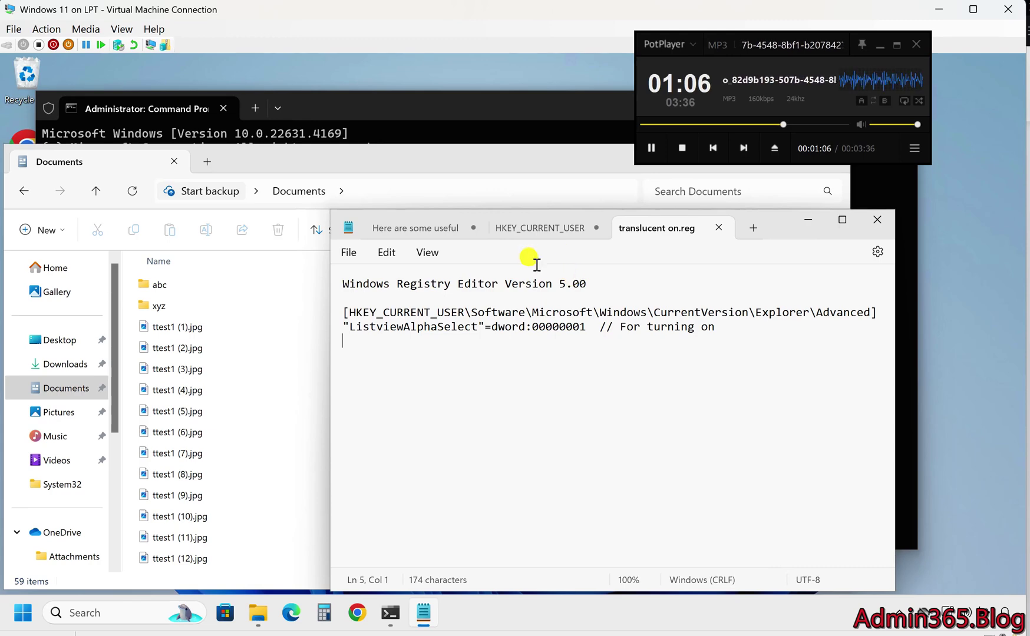
click(350, 252)
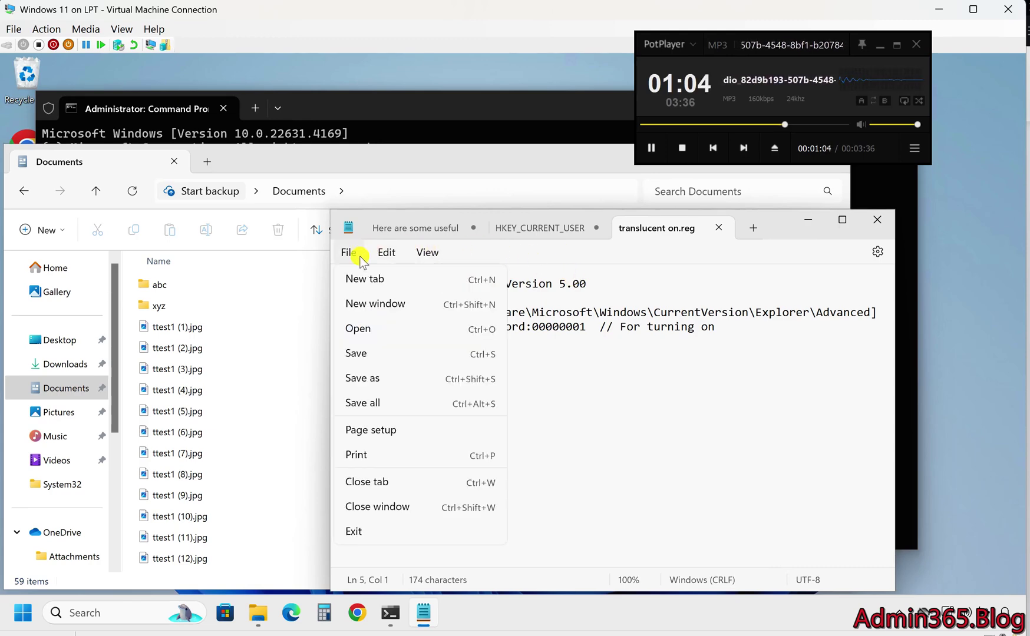
click(365, 378)
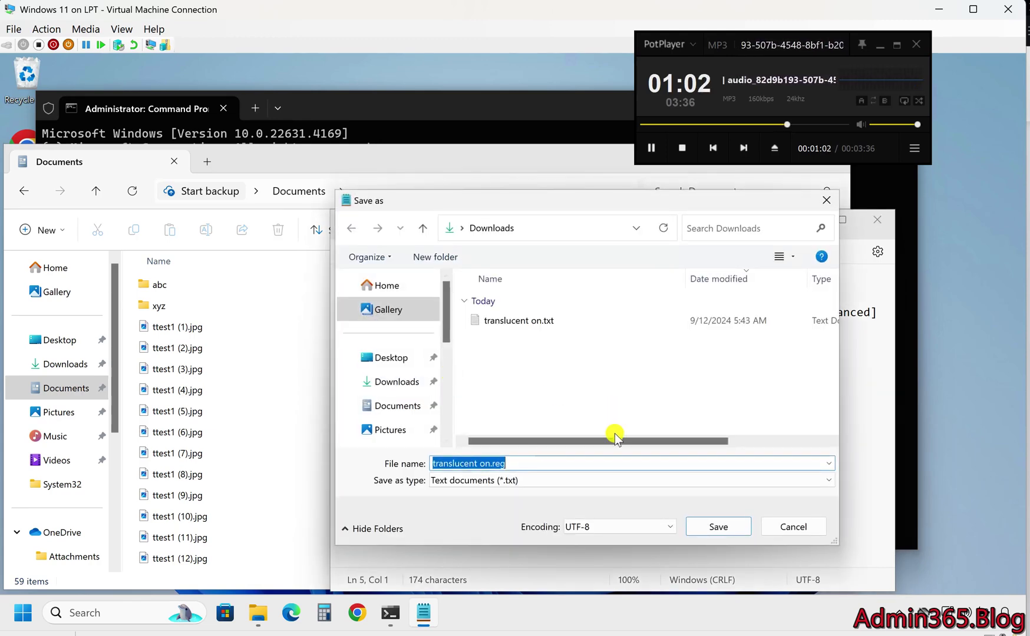
click(594, 480)
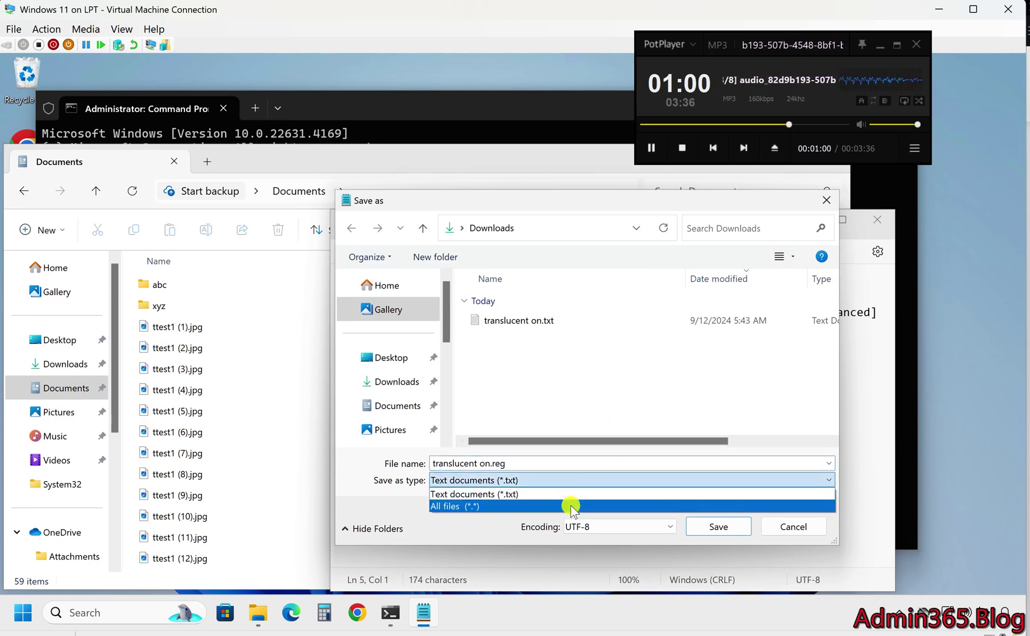
click(572, 507)
click(545, 321)
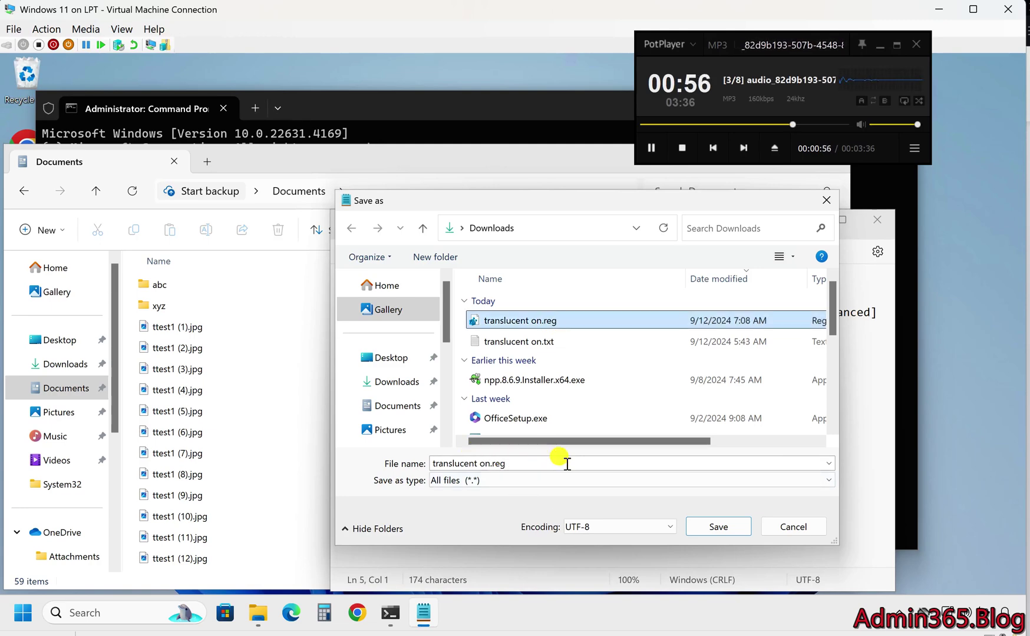
click(788, 528)
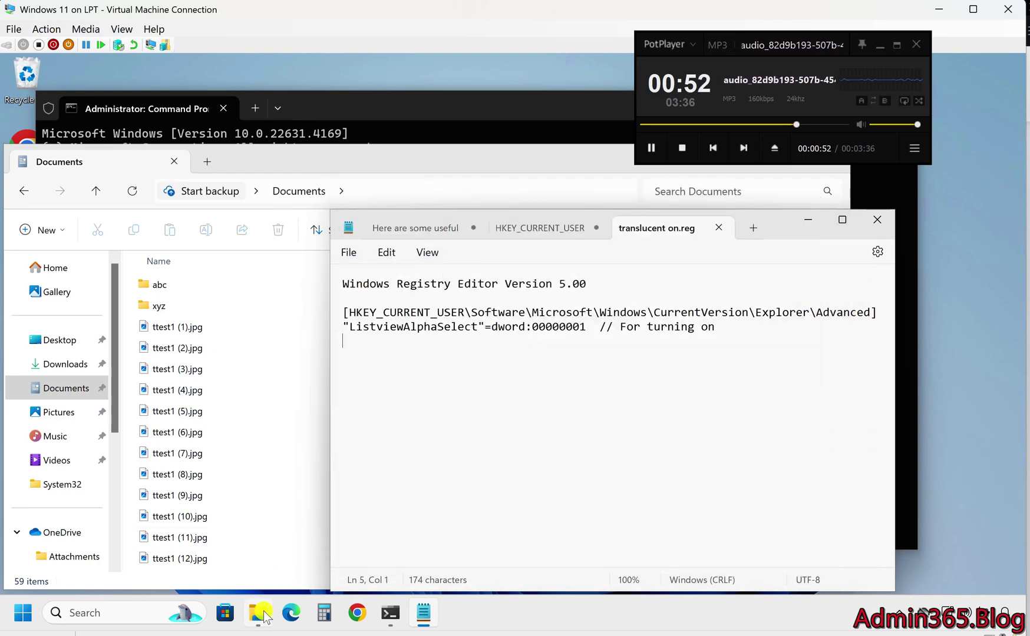
Step: Bring File Explorer forward, go to the Downloads folder and click an item there
click(264, 615)
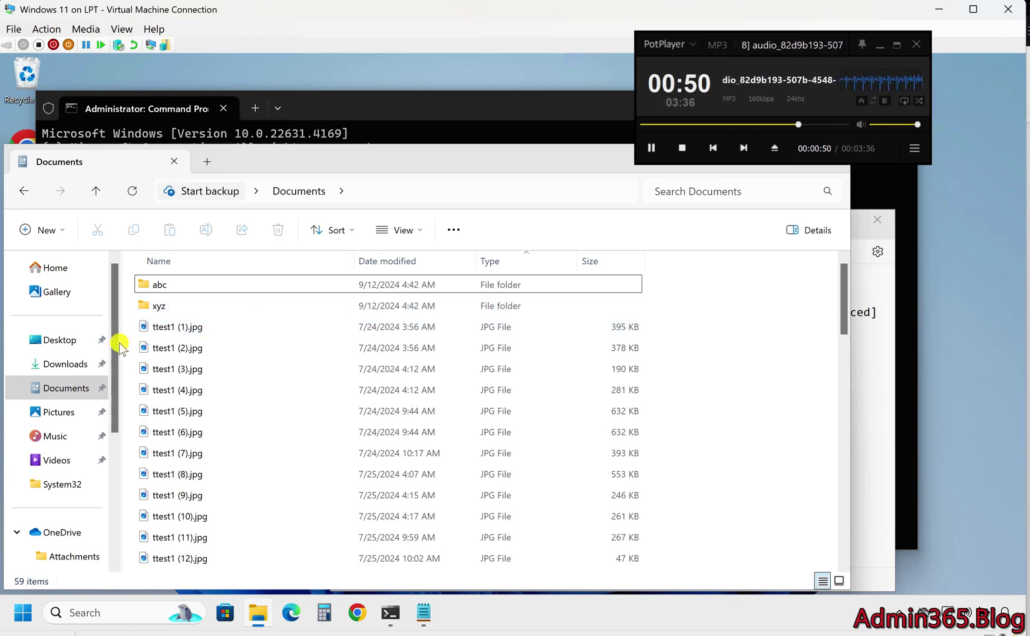
click(65, 364)
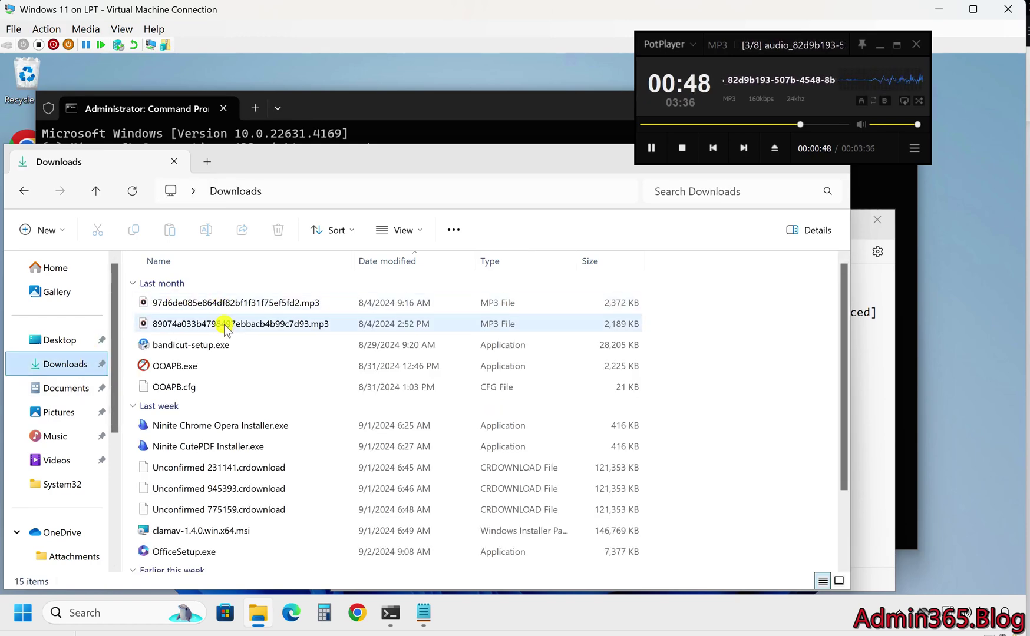
click(231, 344)
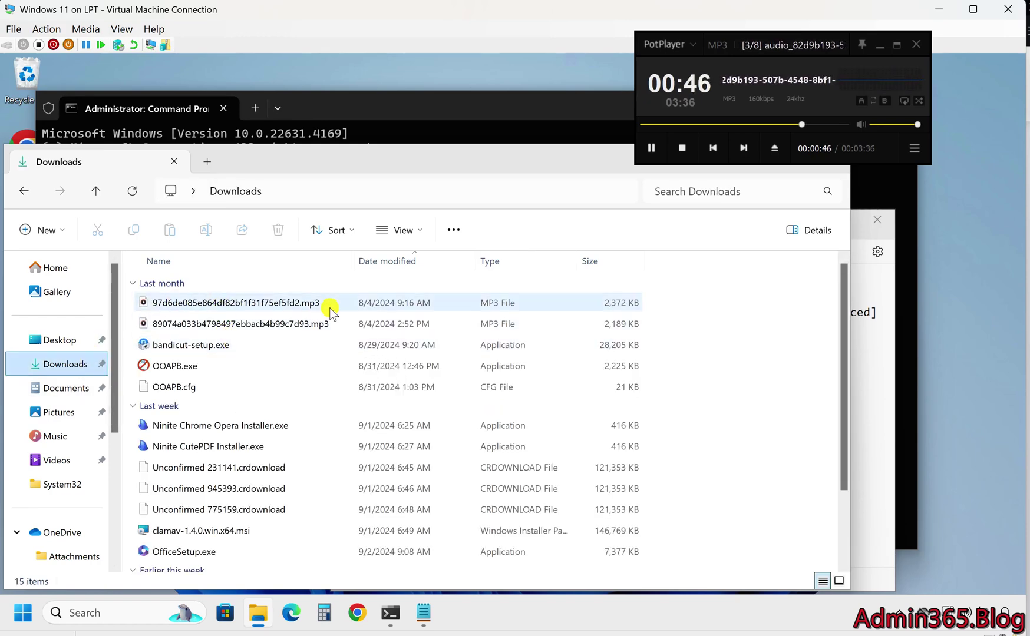